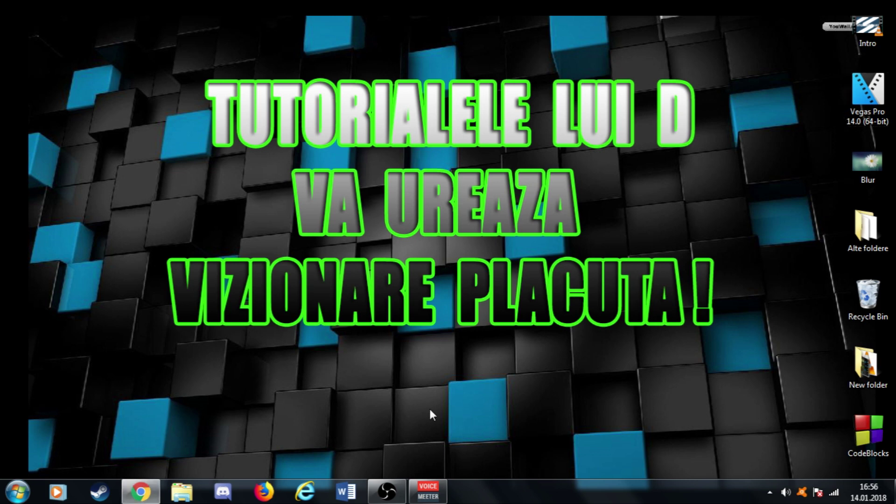
Restore diacritice.com and type 'Va multumesc pentru atentia acordata !' without diacritics into the input box
{"action": "left_click", "coordinate": [140, 492]}
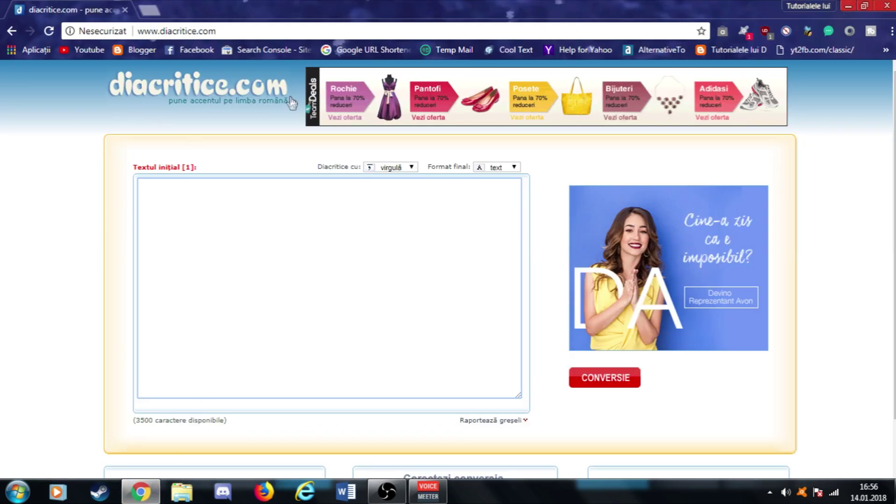
{"action": "left_click_drag", "start_coordinate": [132, 170], "coordinate": [181, 171]}
{"action": "left_click", "coordinate": [183, 194]}
{"action": "type", "text": "Va mu"}
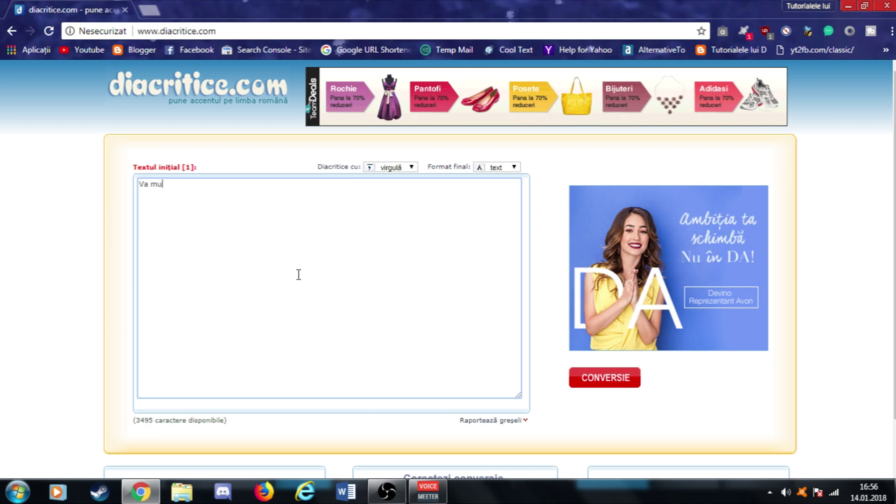
{"action": "type", "text": "ltumesc"}
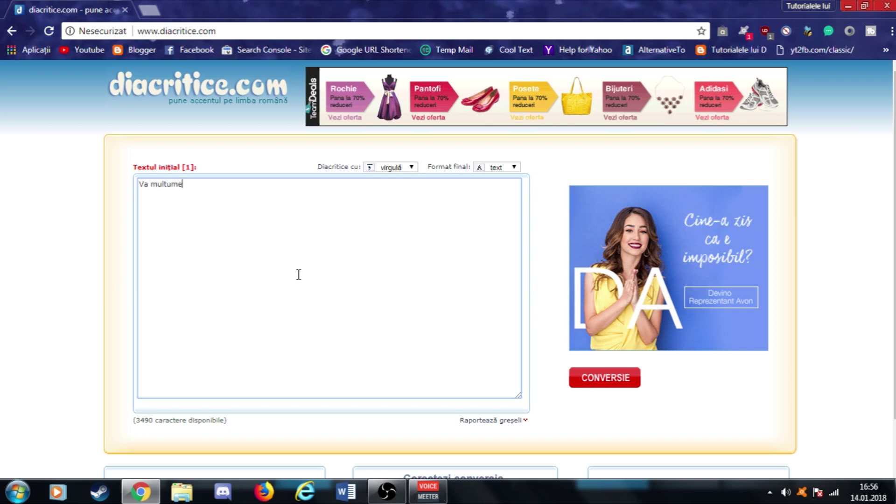
{"action": "type", "text": " pentru atentia acordata"}
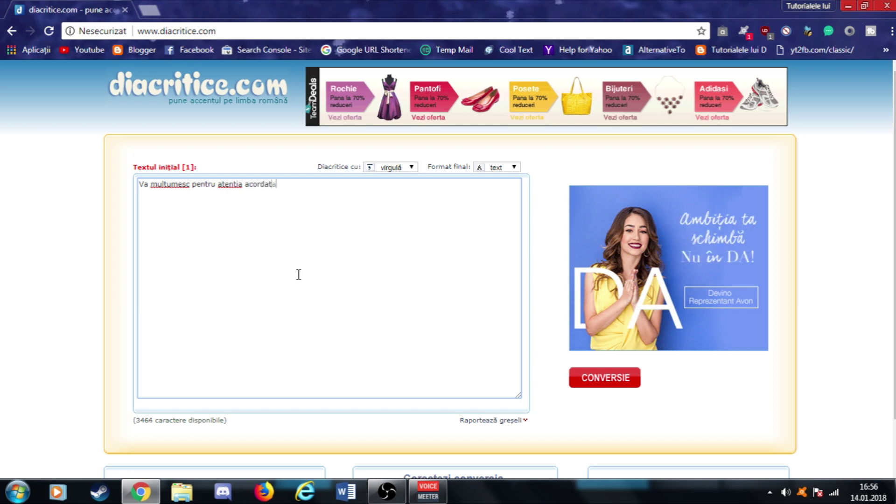
{"action": "type", "text": " !!"}
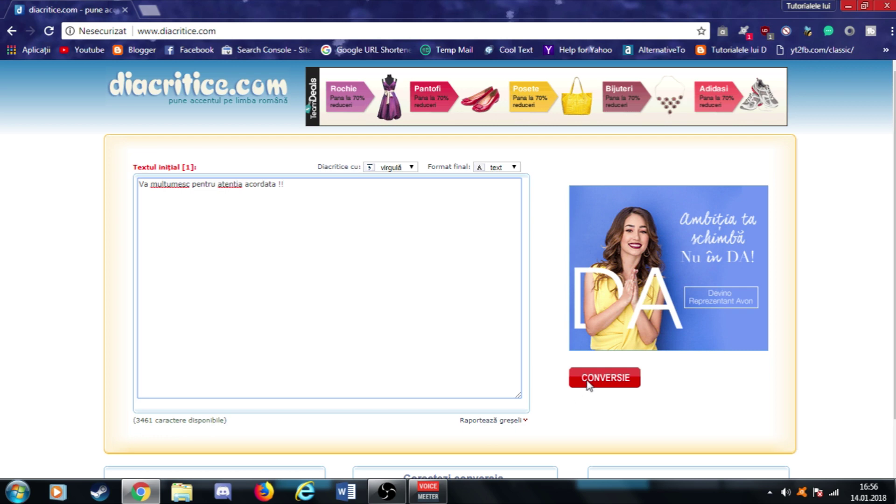
Convert the sentence, choosing Vă for the first word and keeping acordată, then generate the final text
{"action": "left_click", "coordinate": [587, 382]}
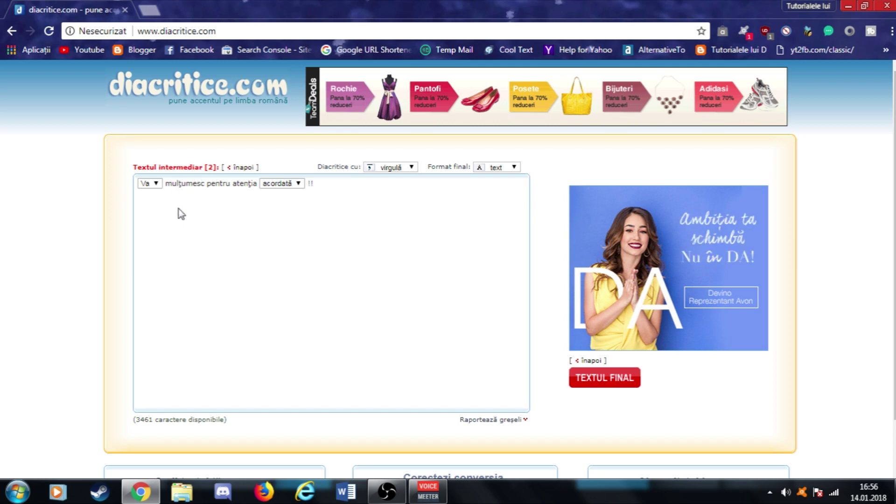
{"action": "left_click", "coordinate": [157, 184]}
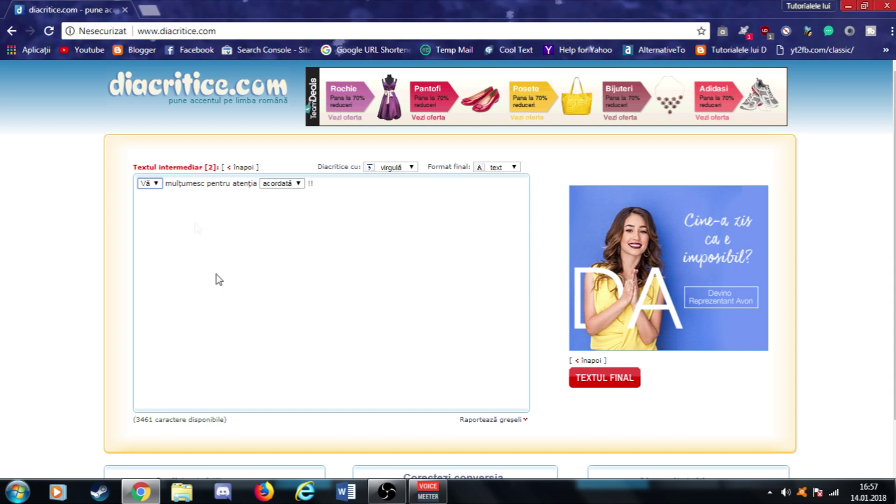
{"action": "left_click", "coordinate": [301, 184]}
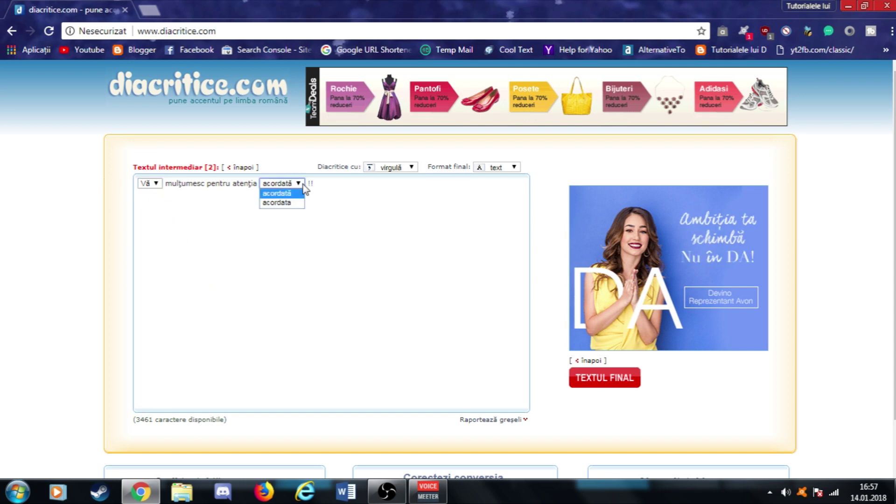
{"action": "left_click", "coordinate": [301, 184]}
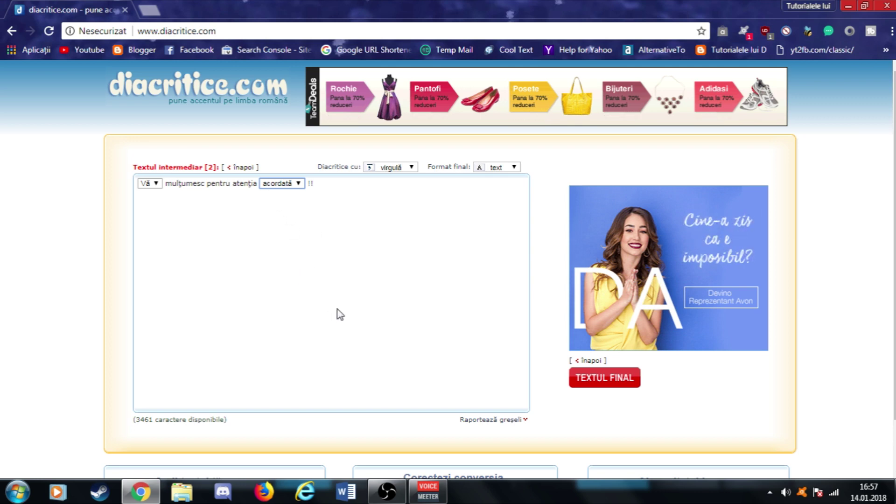
{"action": "scroll", "coordinate": [394, 303], "scroll_direction": "down", "scroll_amount": 2}
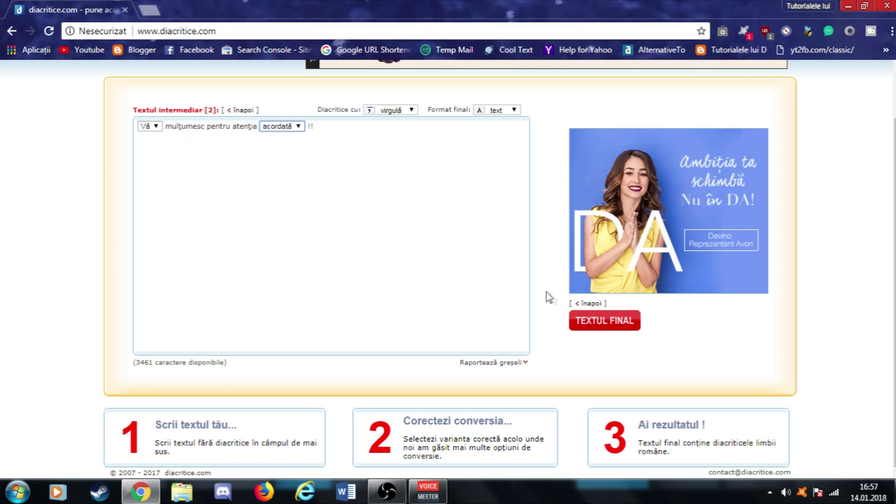
{"action": "left_click", "coordinate": [600, 322]}
Copy the final text 'Vă mulțumesc pentru atenția acordată !!' using Copiază from the context menu
{"action": "scroll", "coordinate": [457, 303], "scroll_direction": "up", "scroll_amount": 2}
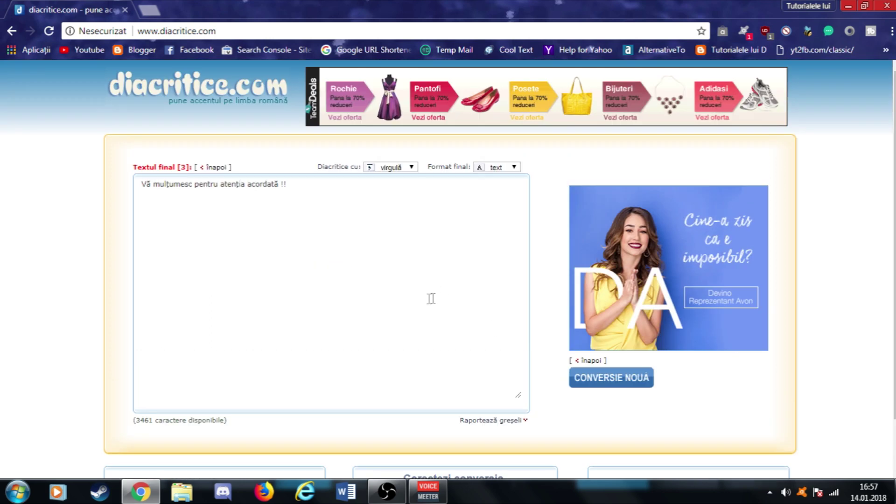
{"action": "left_click_drag", "start_coordinate": [450, 250], "coordinate": [78, 300]}
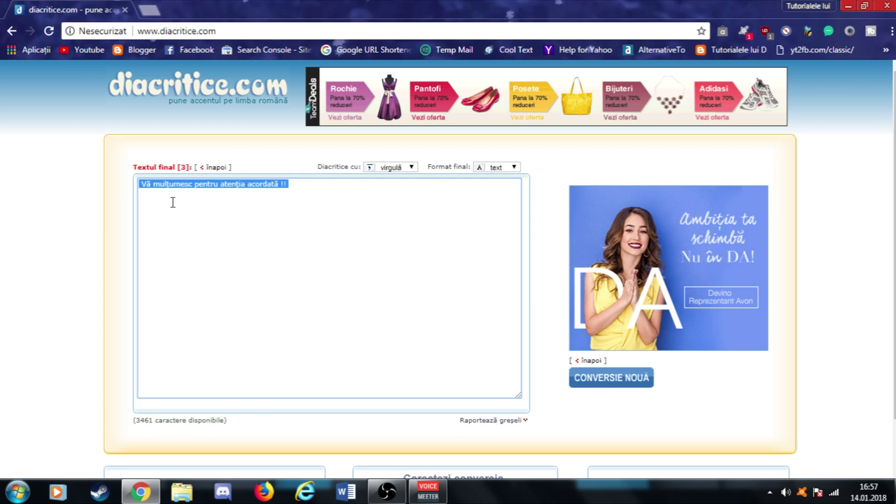
{"action": "left_click", "coordinate": [299, 184]}
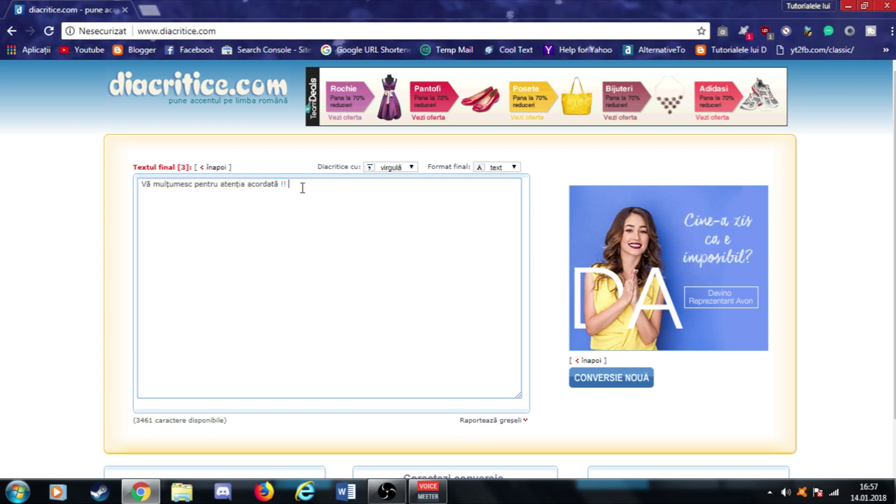
{"action": "left_click_drag", "start_coordinate": [314, 198], "coordinate": [119, 184]}
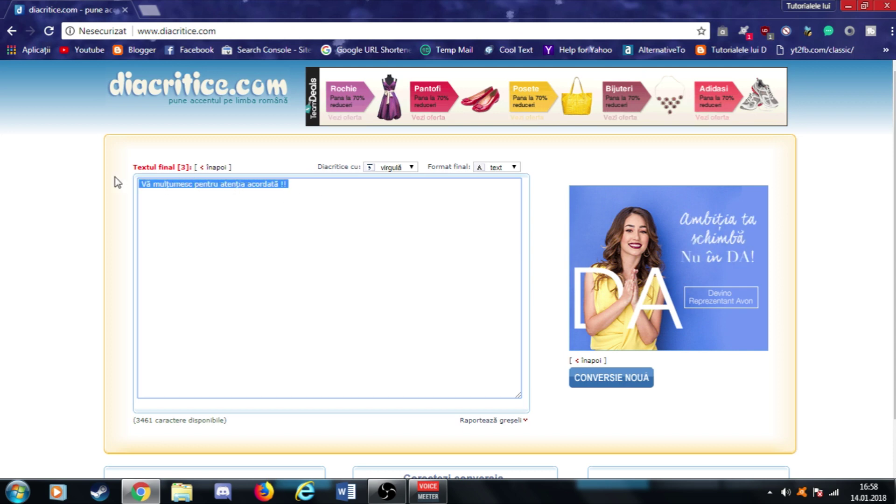
{"action": "right_click", "coordinate": [146, 187]}
{"action": "left_click", "coordinate": [164, 212]}
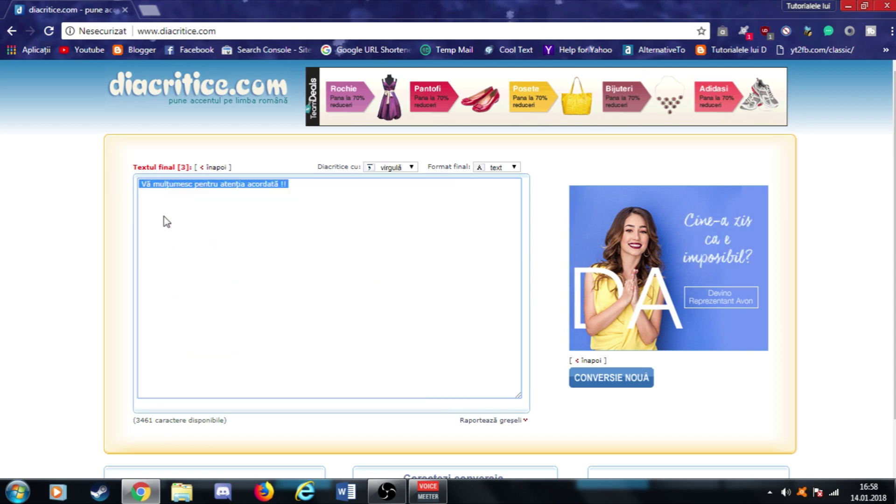
{"action": "left_click", "coordinate": [203, 235]}
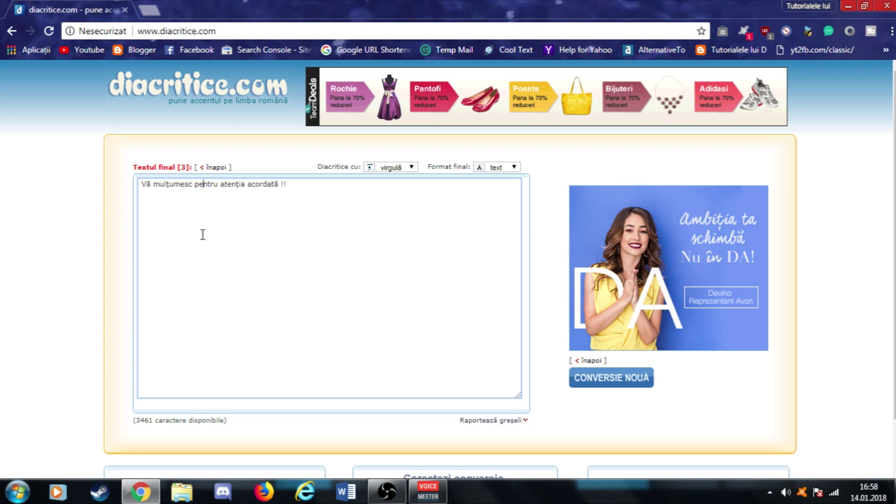
{"action": "left_click", "coordinate": [293, 195]}
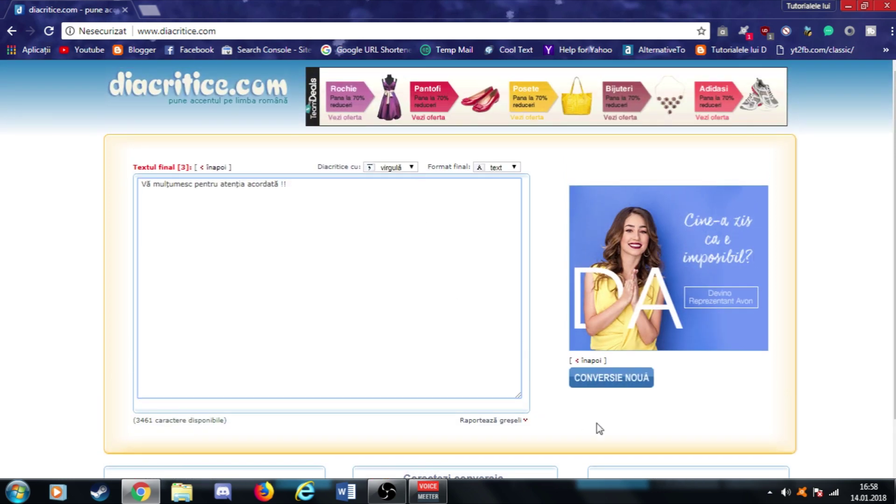
{"action": "left_click", "coordinate": [609, 387]}
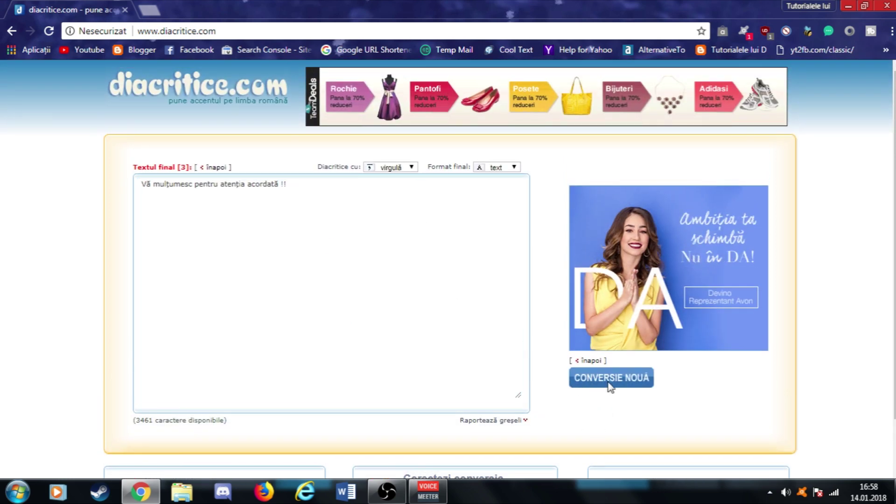
Reset diacritice.com to a new conversion with an empty input box and minimize the browser
{"action": "left_click", "coordinate": [610, 387]}
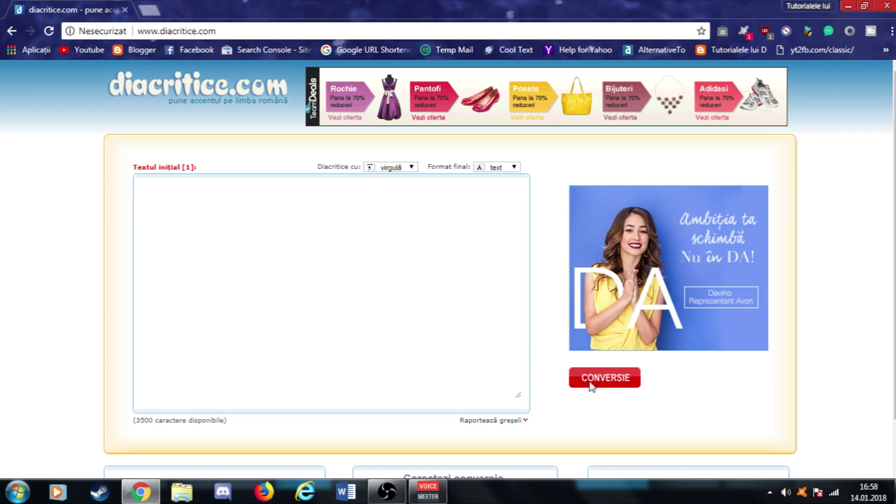
{"action": "left_click", "coordinate": [312, 221]}
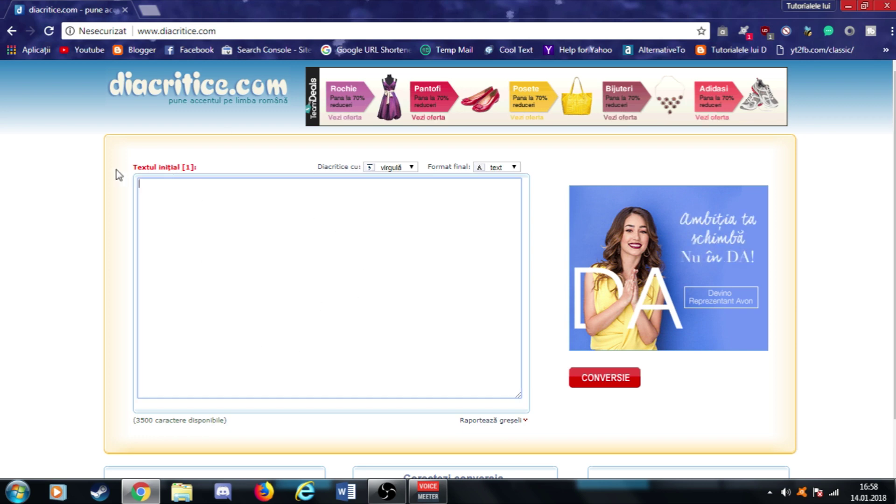
{"action": "left_click_drag", "start_coordinate": [133, 167], "coordinate": [174, 166]}
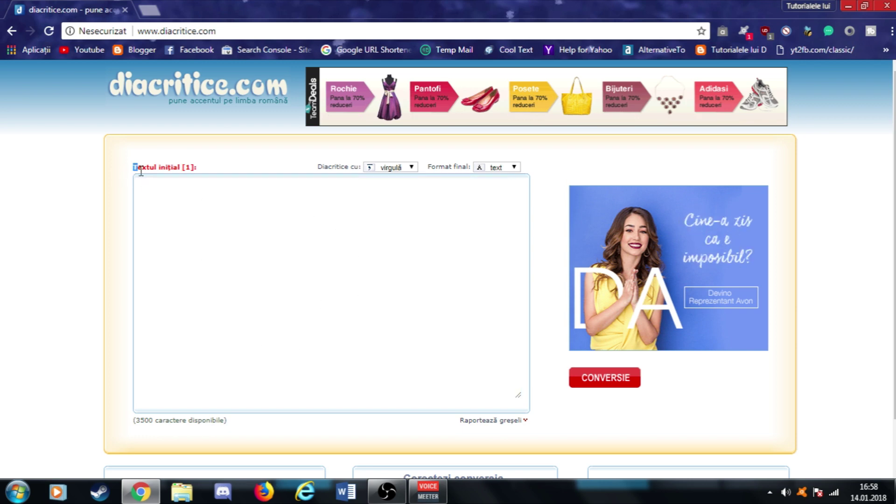
{"action": "left_click", "coordinate": [185, 167]}
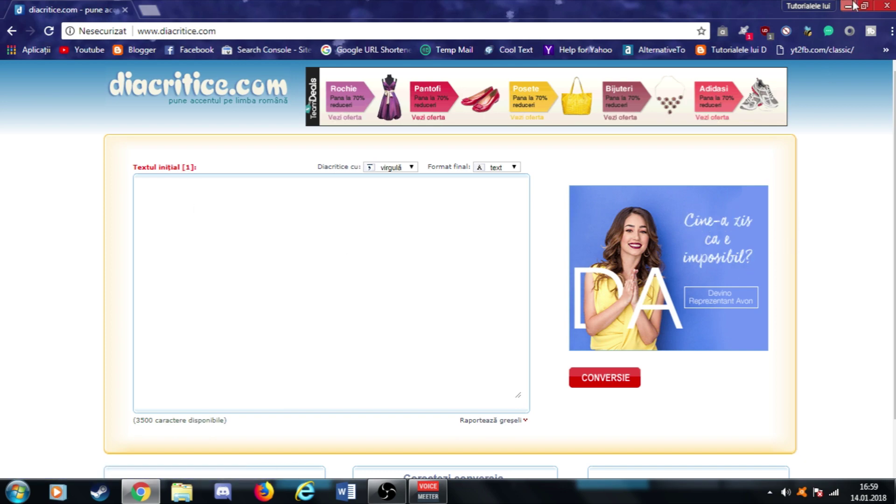
{"action": "left_click", "coordinate": [853, 6]}
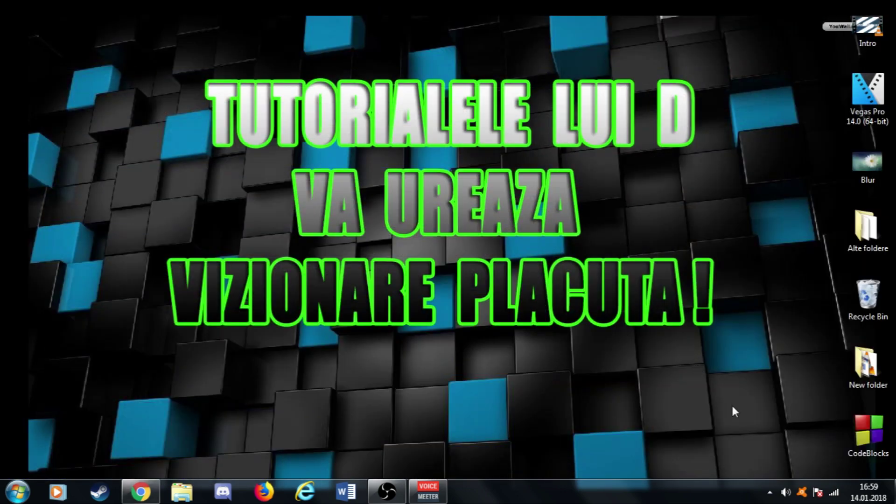